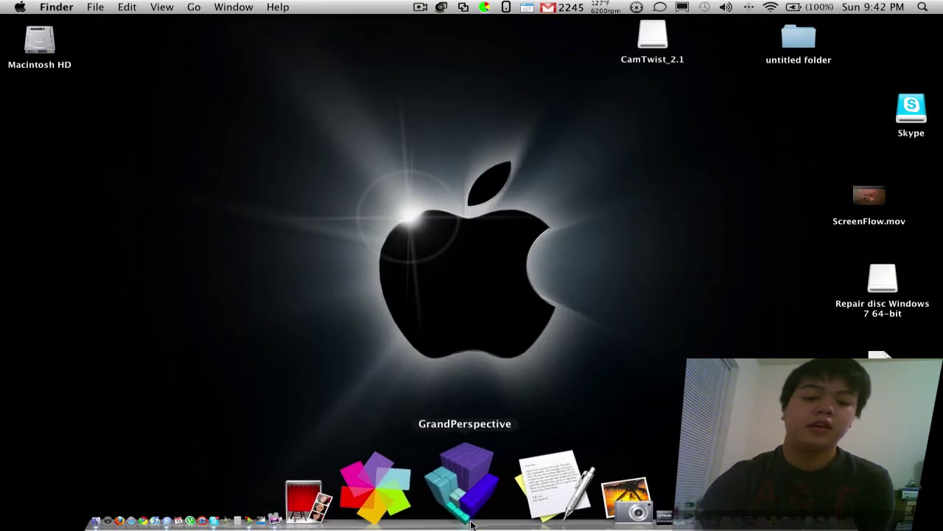
- Launch GrandPerspective from the Dock and bring its window to the front
{"action": "left_click", "coordinate": [470, 516]}
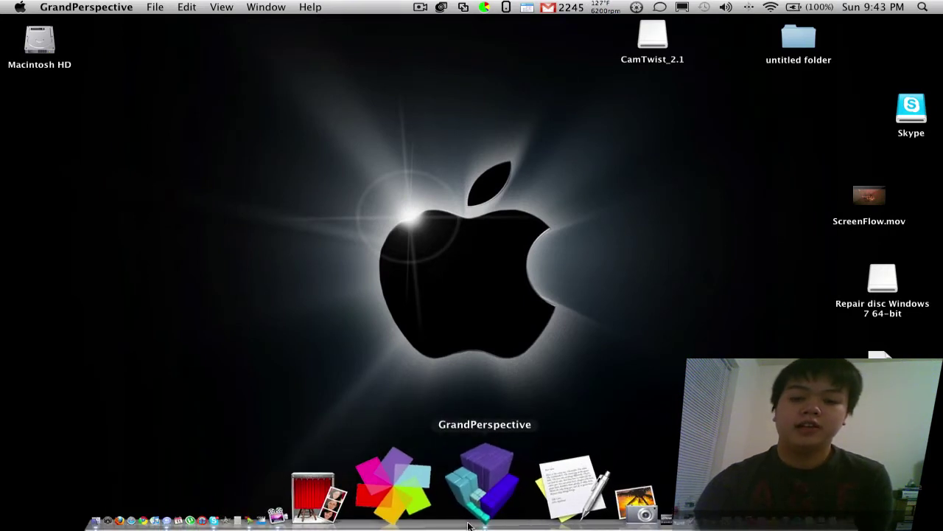
{"action": "left_click", "coordinate": [471, 519]}
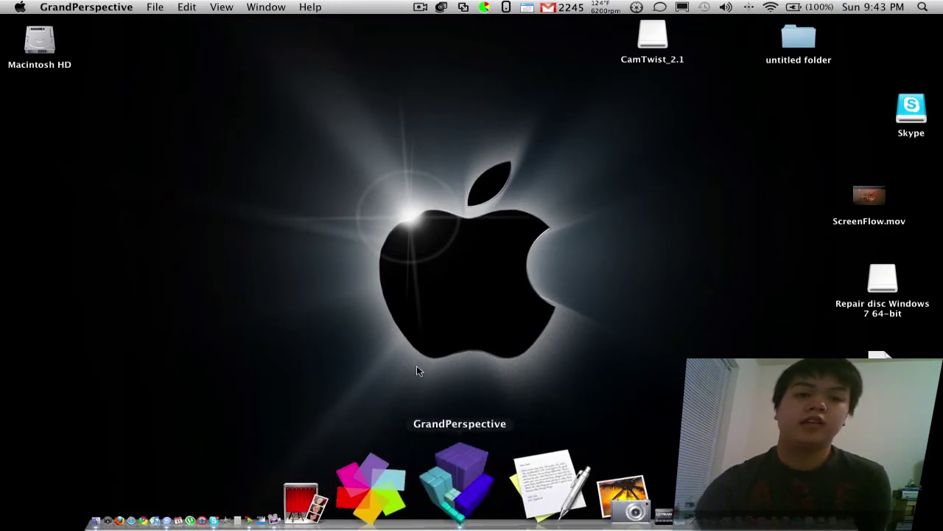
- Scan the whole Macintosh HD with Scan Folder, producing an 87.1 GB disk-usage treemap
{"action": "left_click", "coordinate": [153, 7]}
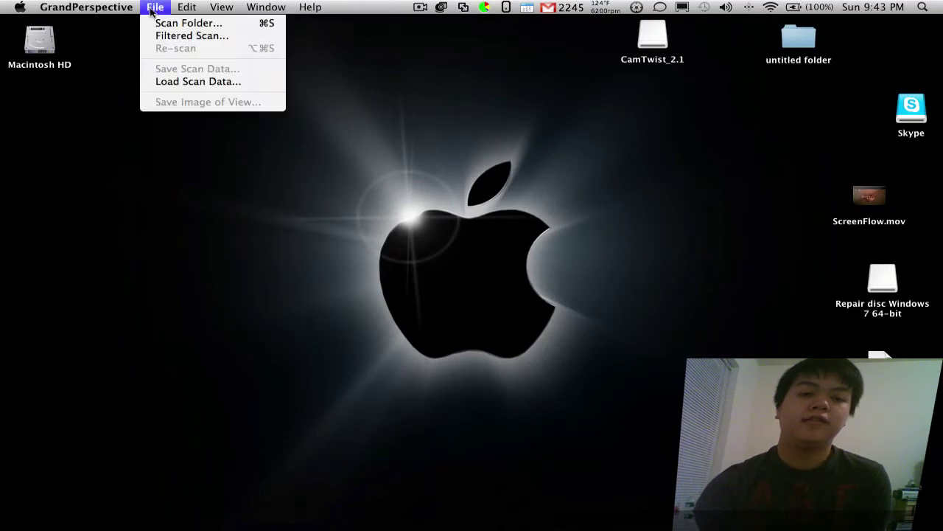
{"action": "left_click", "coordinate": [189, 24]}
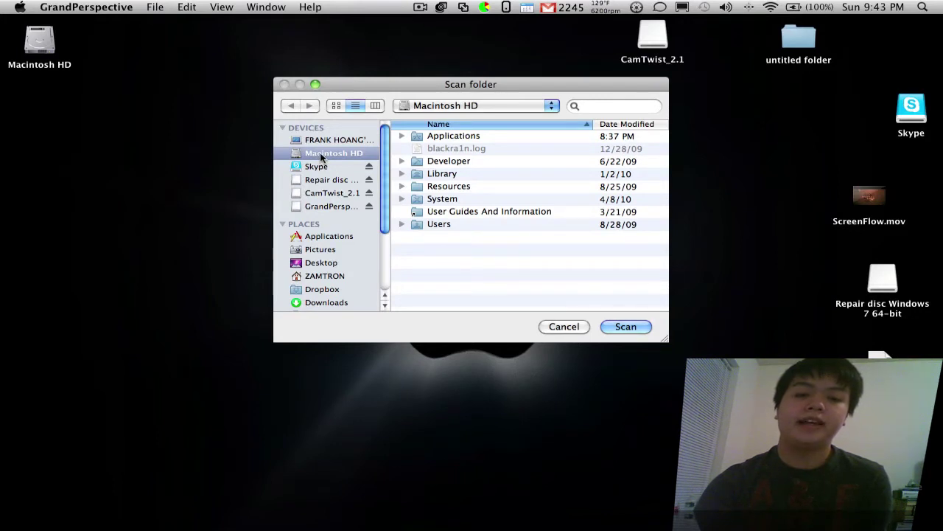
{"action": "left_click", "coordinate": [628, 327]}
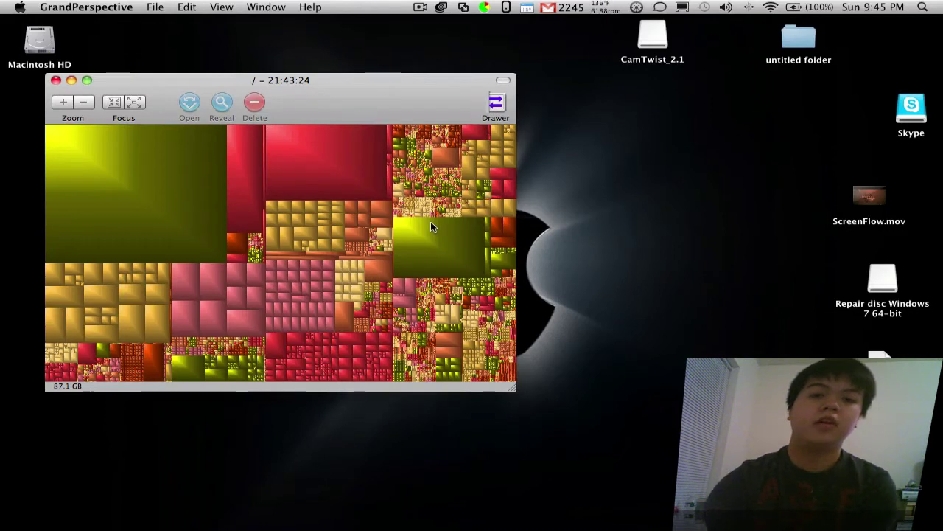
- Move the treemap window right and enlarge it, revealing the 18.1 GB Windows 7 VM and 4 GB sleepimage
{"action": "left_click_drag", "start_coordinate": [297, 94], "coordinate": [389, 91]}
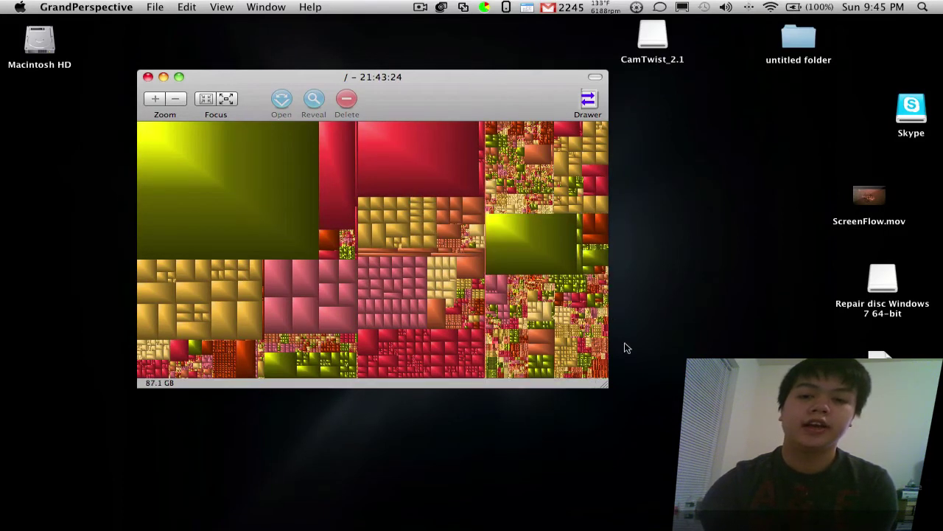
{"action": "mouse_move", "coordinate": [609, 387]}
{"action": "left_mouse_down"}
{"action": "mouse_move", "coordinate": [666, 406]}
{"action": "mouse_move", "coordinate": [628, 417]}
{"action": "left_mouse_up"}
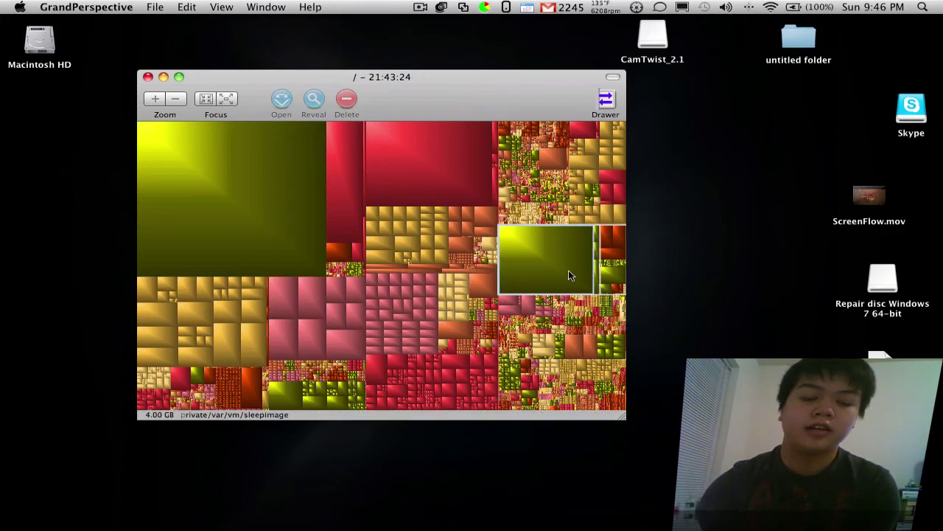
- Try opening the 4 GB sleepimage file and dismiss the permission-denied error
{"action": "left_click", "coordinate": [541, 274]}
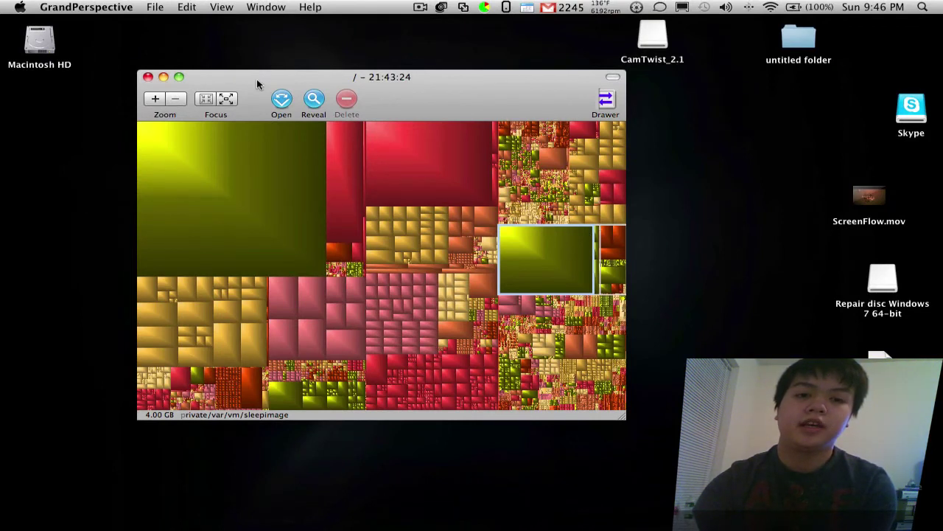
{"action": "left_click", "coordinate": [281, 98]}
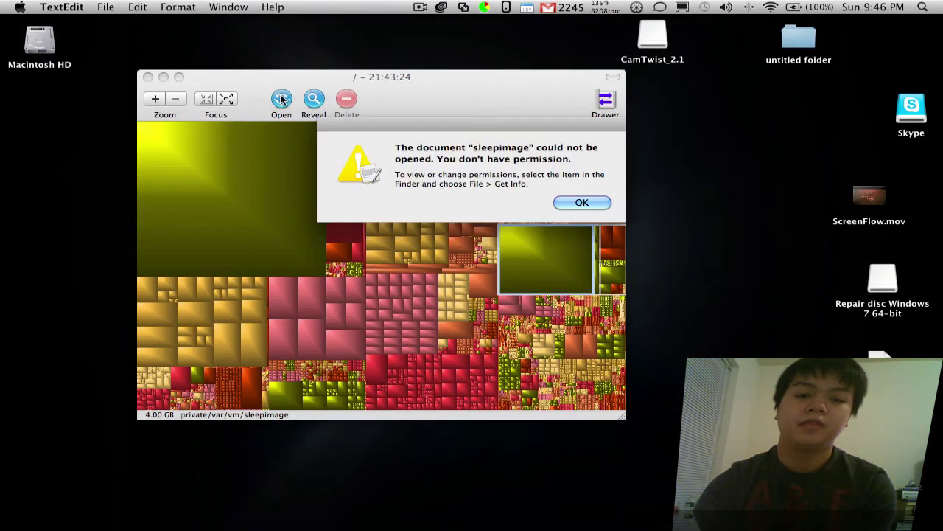
{"action": "left_click", "coordinate": [572, 202]}
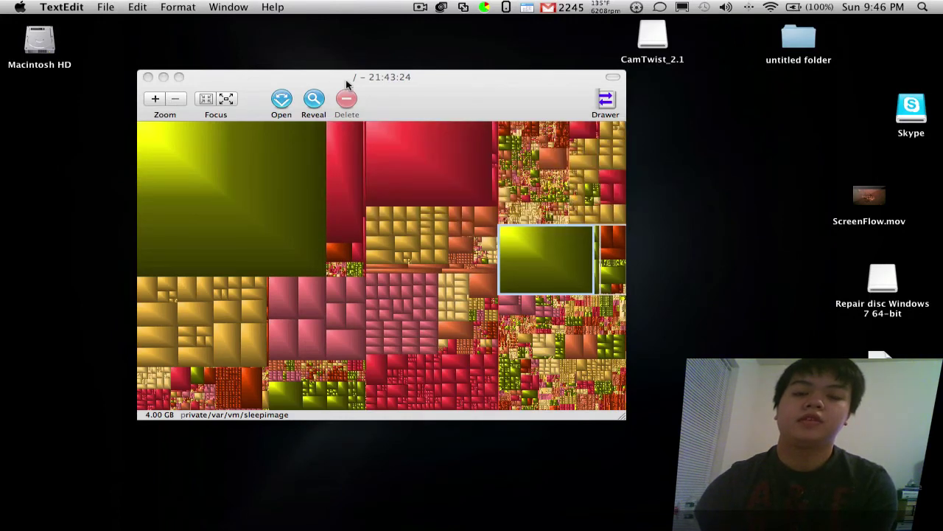
{"action": "left_click", "coordinate": [325, 98]}
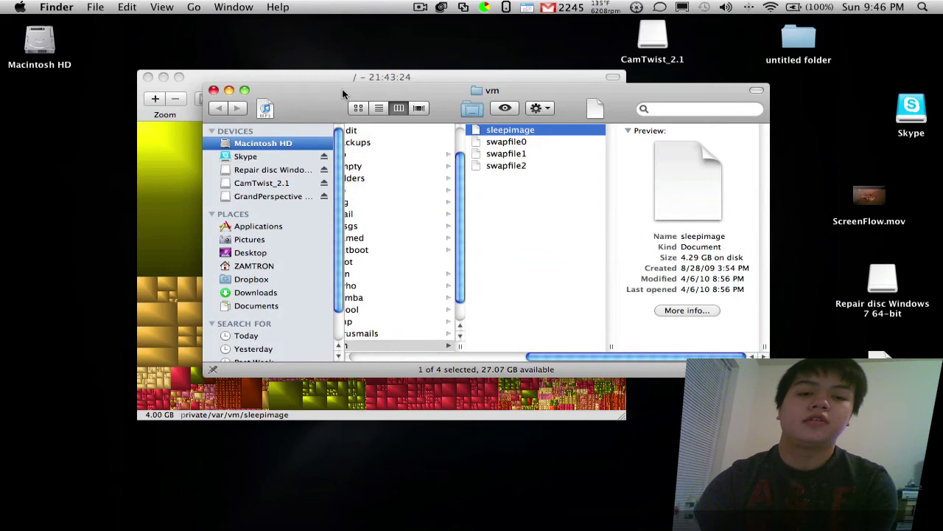
{"action": "mouse_move", "coordinate": [322, 90]}
{"action": "left_mouse_down"}
{"action": "mouse_move", "coordinate": [490, 96]}
{"action": "mouse_move", "coordinate": [288, 109]}
{"action": "left_mouse_up"}
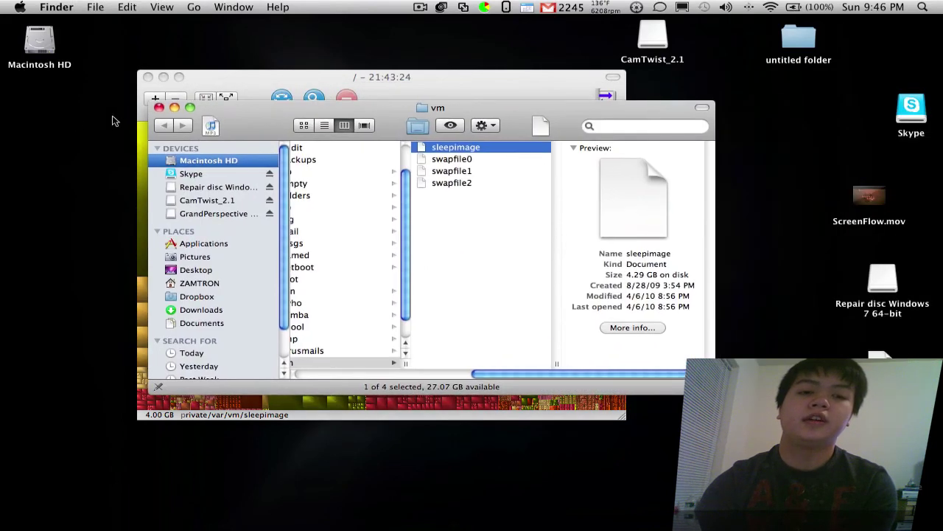
{"action": "left_click", "coordinate": [159, 107]}
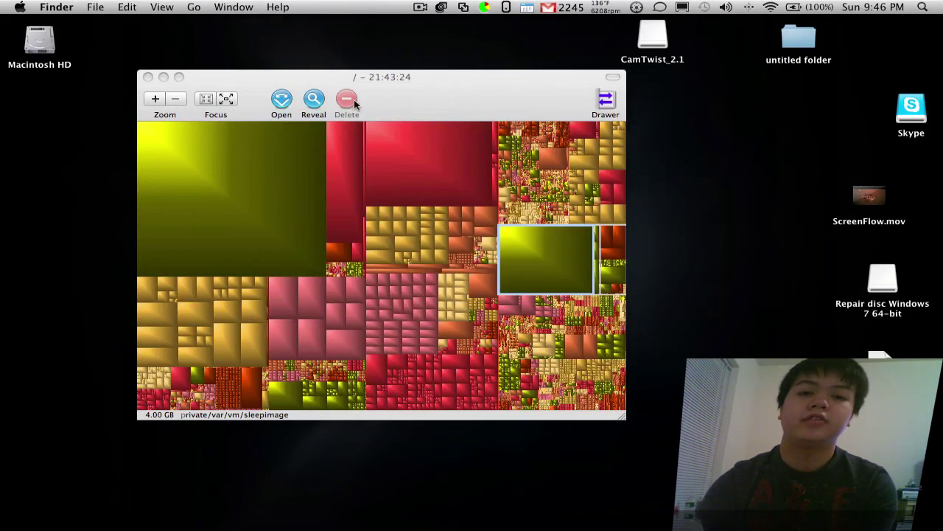
{"action": "left_click", "coordinate": [612, 104]}
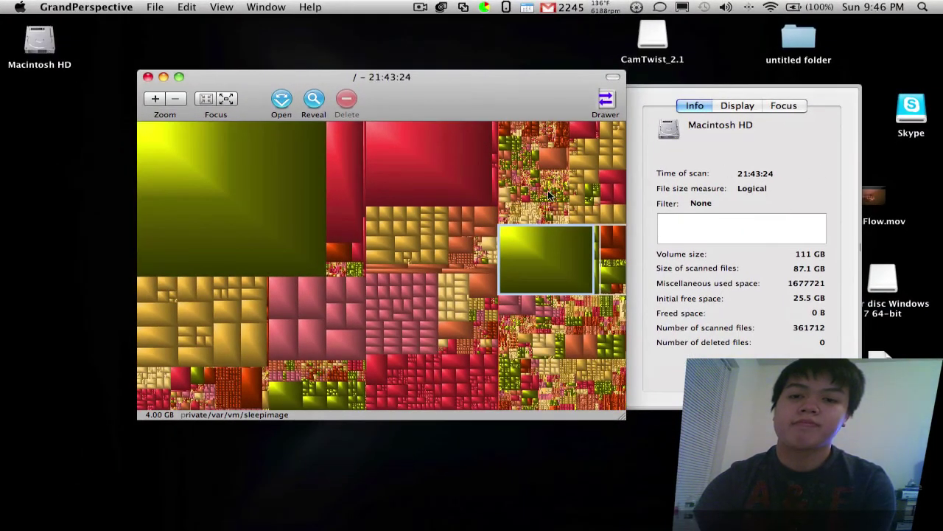
{"action": "left_click", "coordinate": [545, 195]}
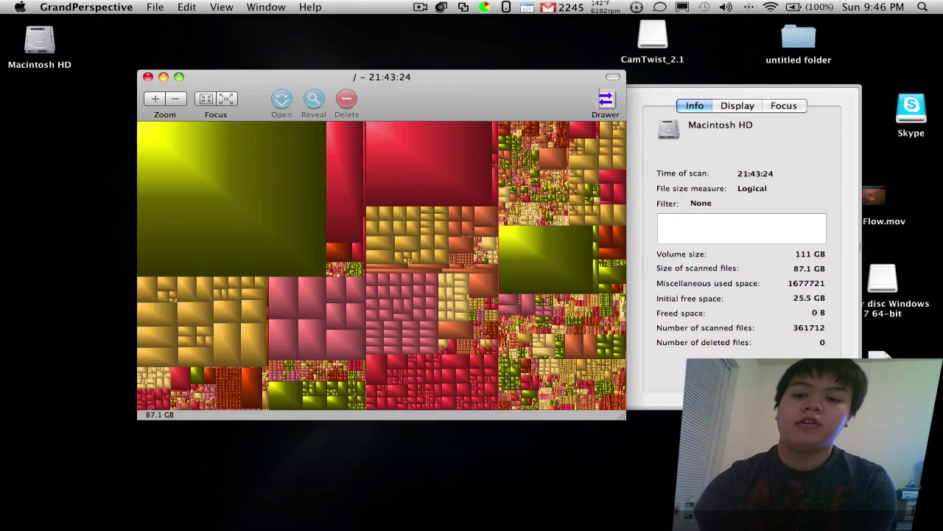
{"action": "left_click", "coordinate": [612, 101]}
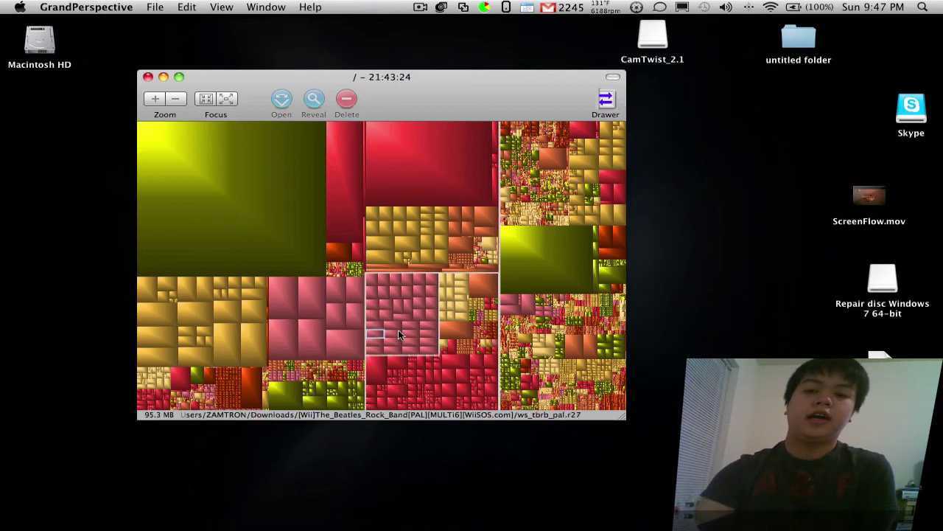
- Unlock the sleepimage selection so the map shows the 87.1 GB total, and nudge the window right
{"action": "left_click", "coordinate": [530, 279]}
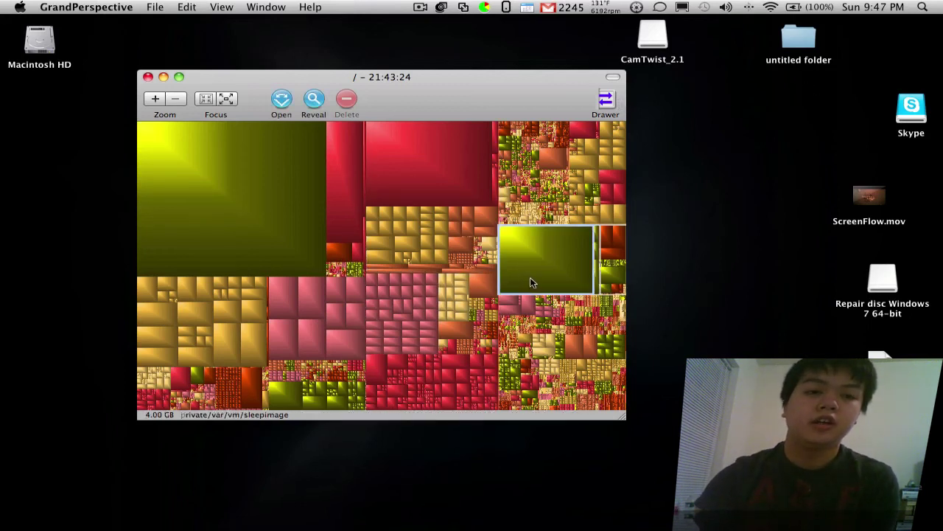
{"action": "left_click", "coordinate": [313, 292]}
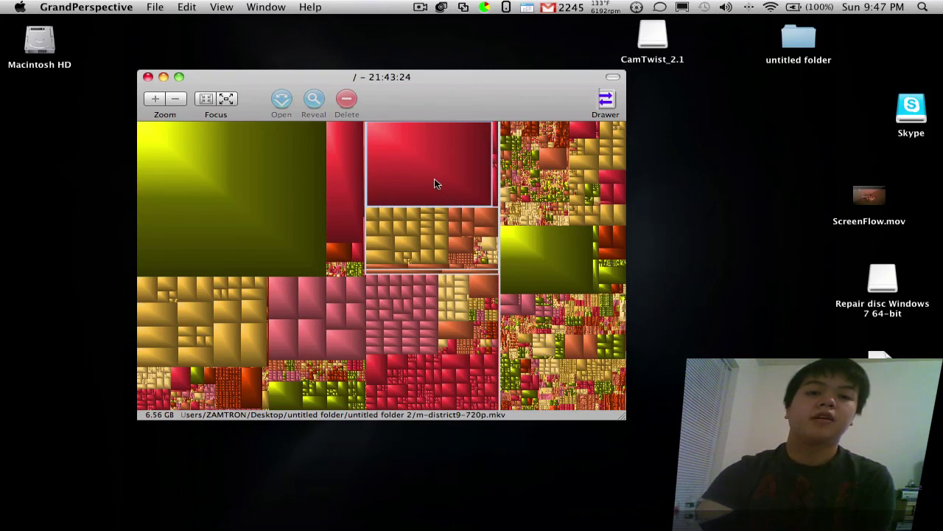
{"action": "left_click", "coordinate": [410, 126]}
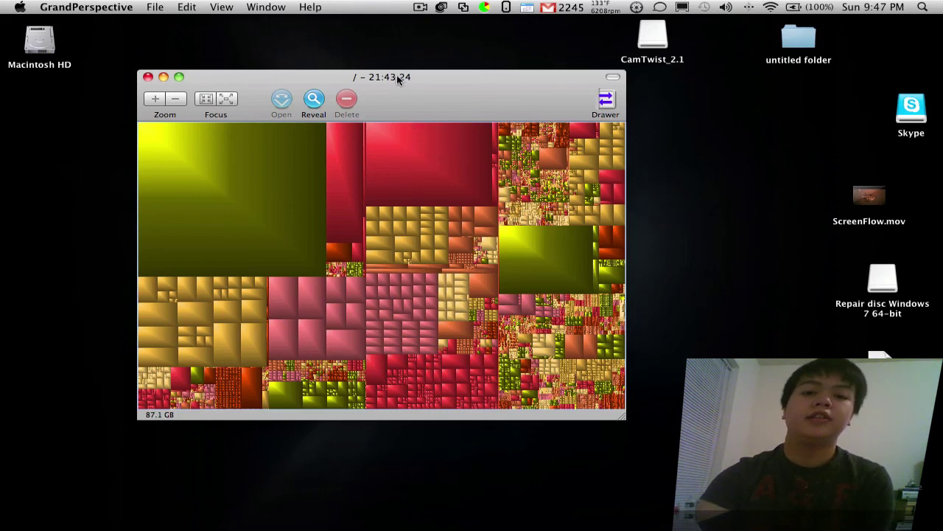
{"action": "left_click_drag", "start_coordinate": [396, 74], "coordinate": [423, 69]}
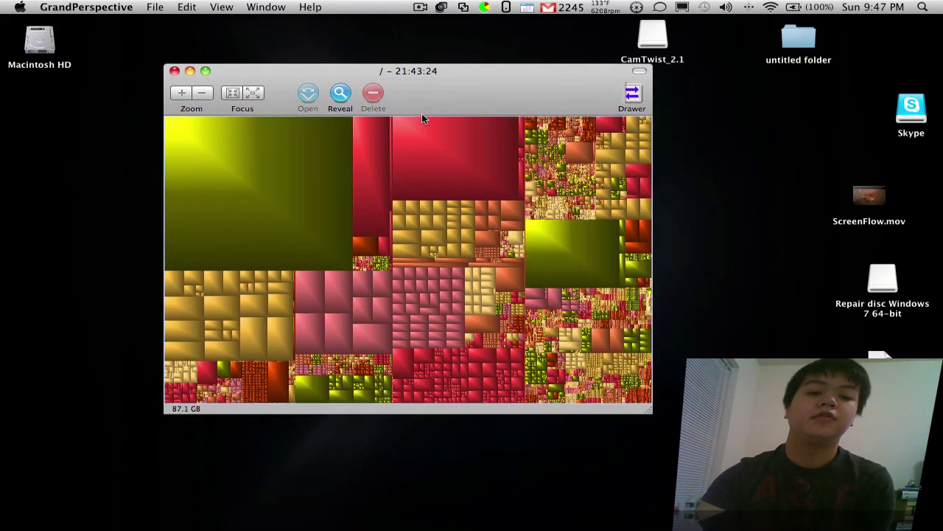